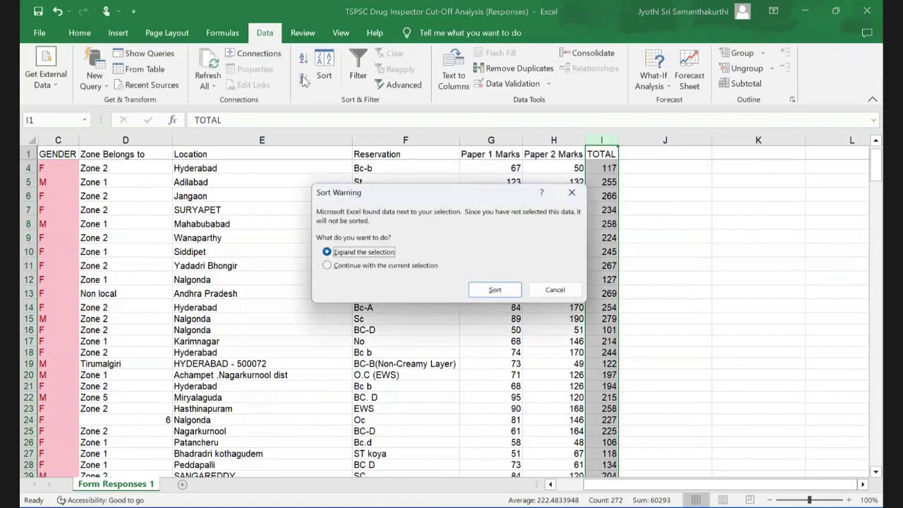
Step: Sort the whole table by the TOTAL column from largest to smallest, expanding the selection to the adjacent data
click(498, 293)
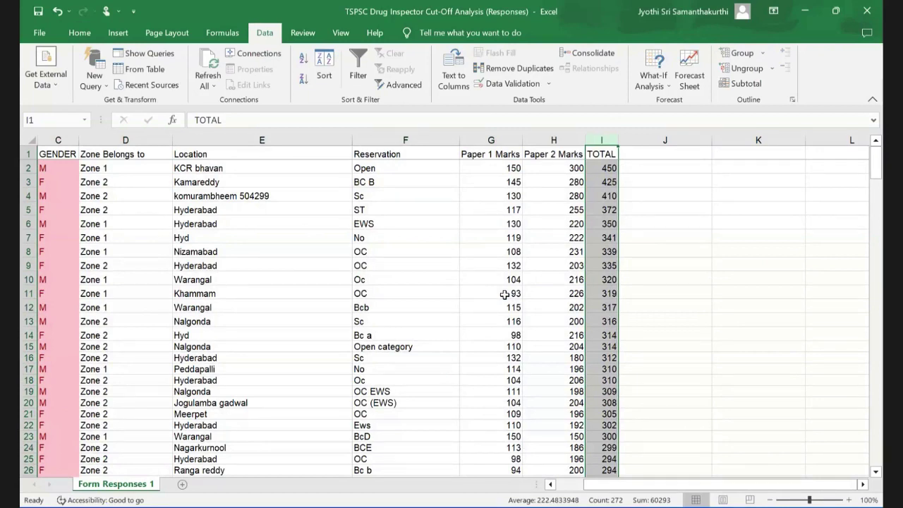
Step: Examine the location, reservation category, paper marks and total of the highest-ranked rows
click(457, 183)
key(Right)
key(Right)
key(Right)
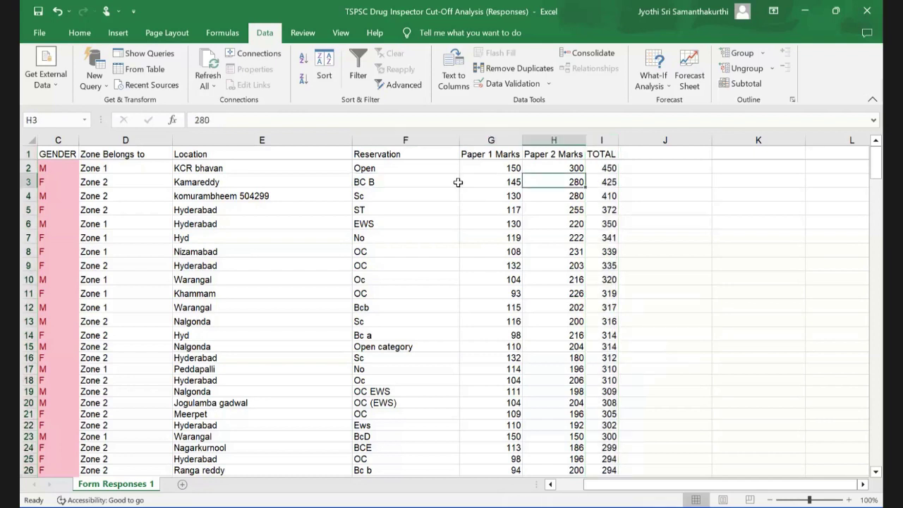
key(Left)
key(Left)
key(Left)
key(Left)
key(Right)
key(Right)
key(Right)
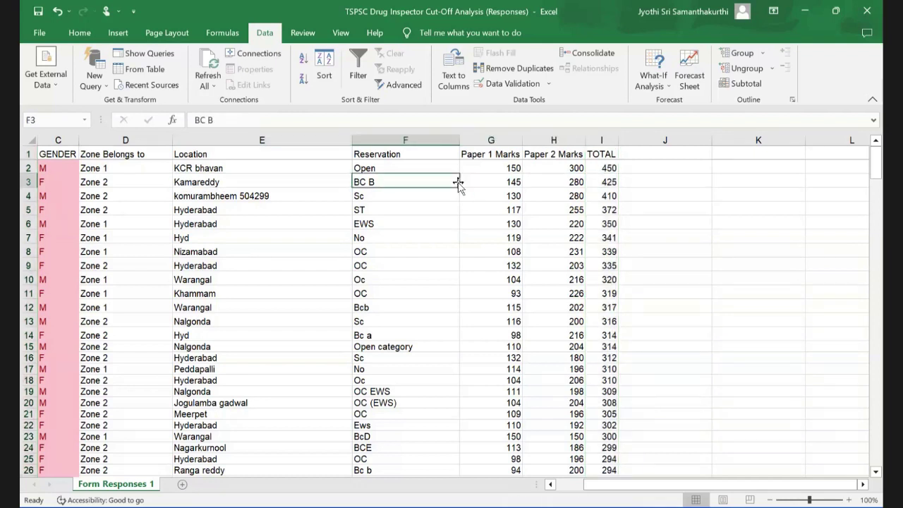
key(Right)
key(Down)
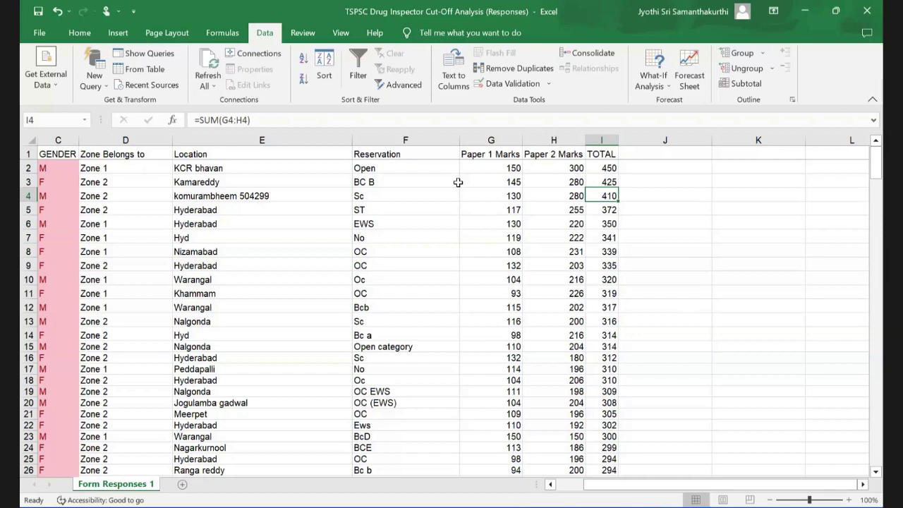
scroll(458, 182, down, 1)
scroll(458, 182, up, 1)
Step: Turn on filtering for the table and show only the rows with GENDER M, selecting the column to count them
click(53, 155)
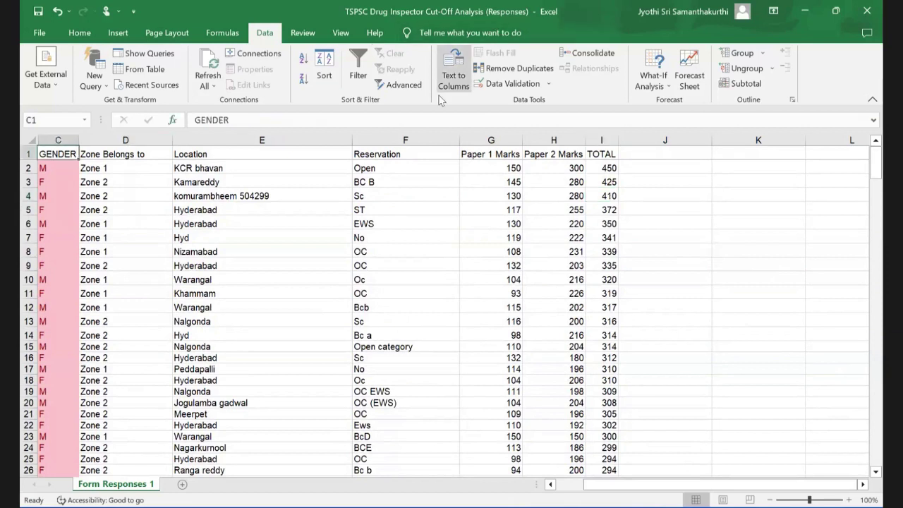
click(354, 76)
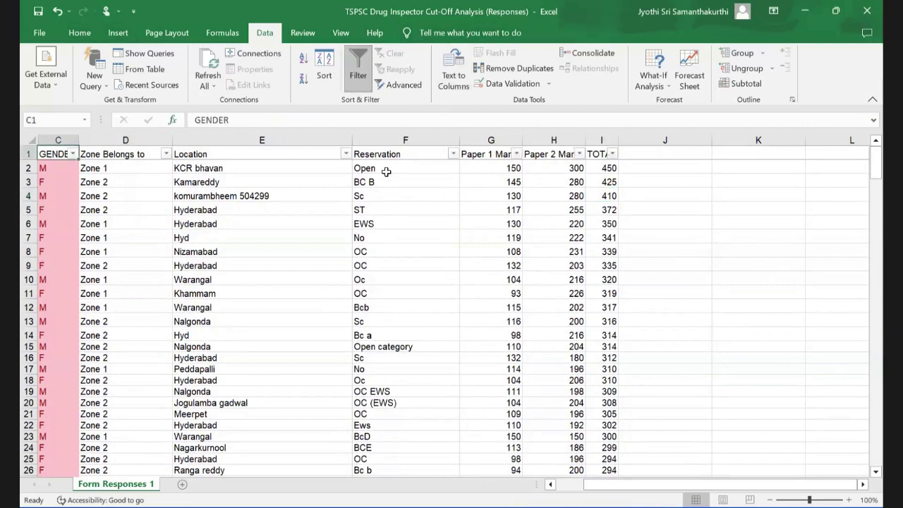
click(72, 154)
click(54, 306)
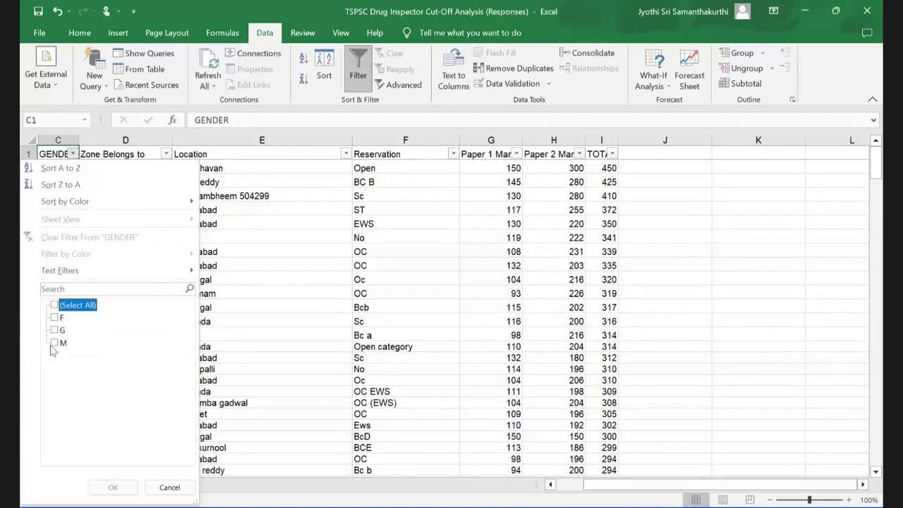
click(55, 344)
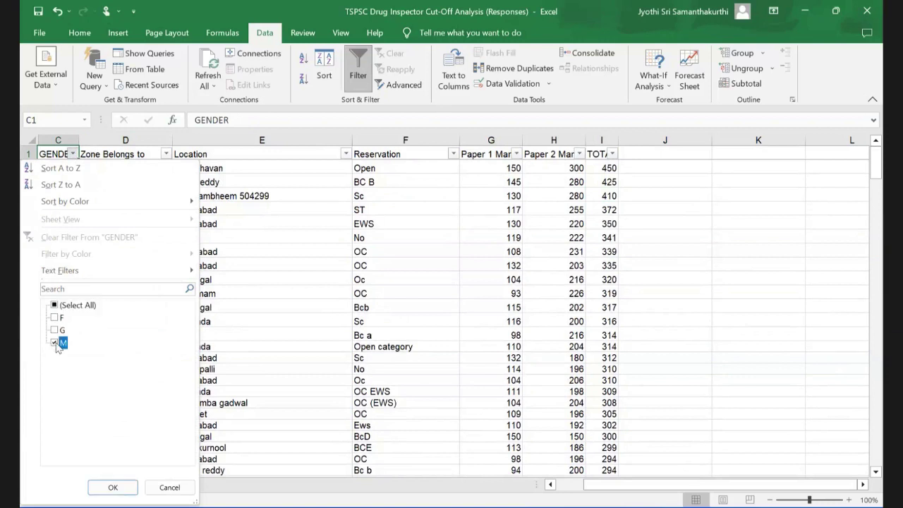
click(113, 488)
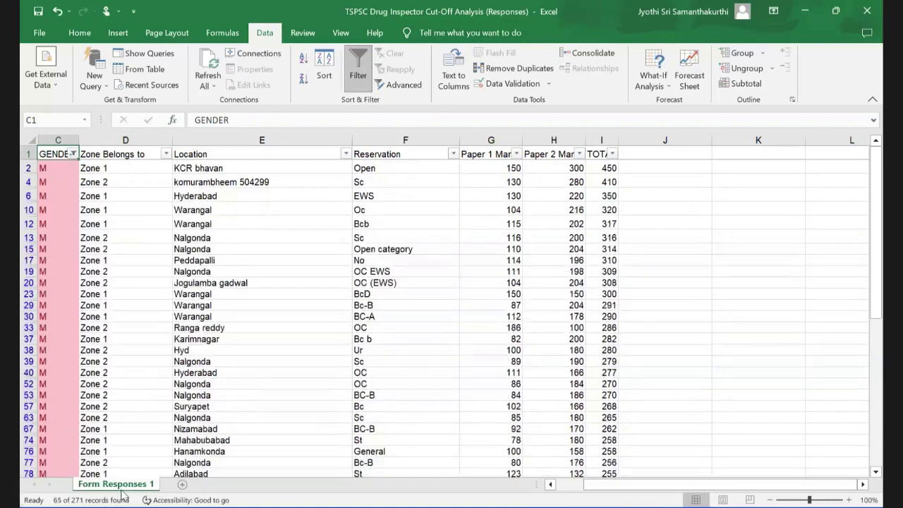
click(58, 140)
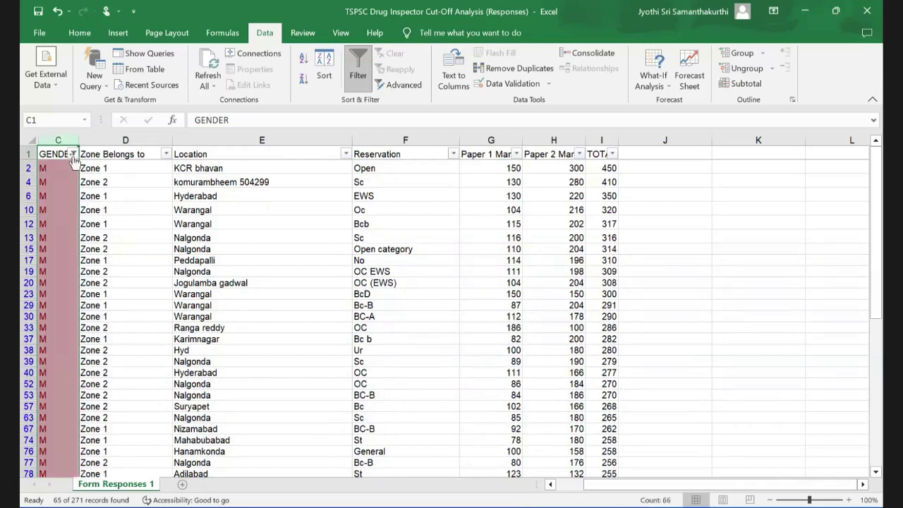
Step: Switch the GENDER filter from M to F and select the column to count the matching rows
click(72, 153)
click(56, 342)
click(56, 318)
click(112, 487)
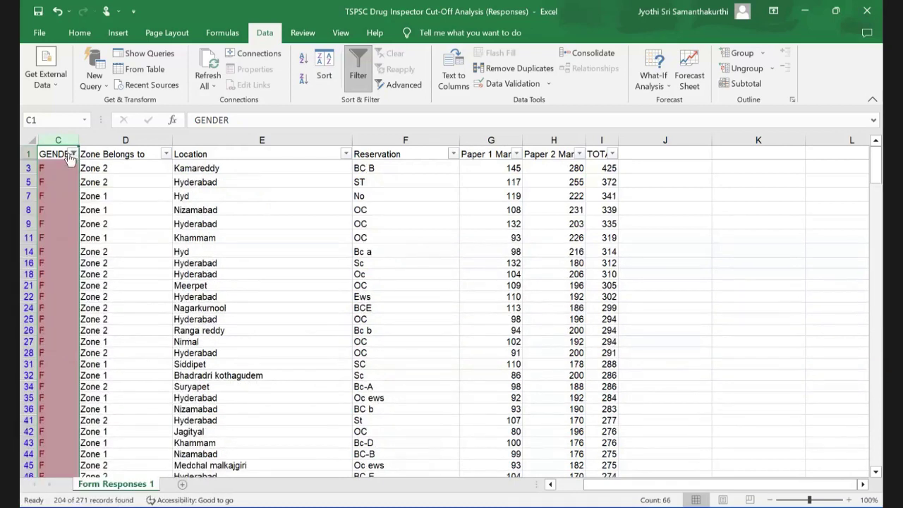
click(66, 137)
Step: Filter the Reservation column to O.C, OC, Oc (khamma), OC category, Oc ews and OC(EWS) only
click(453, 155)
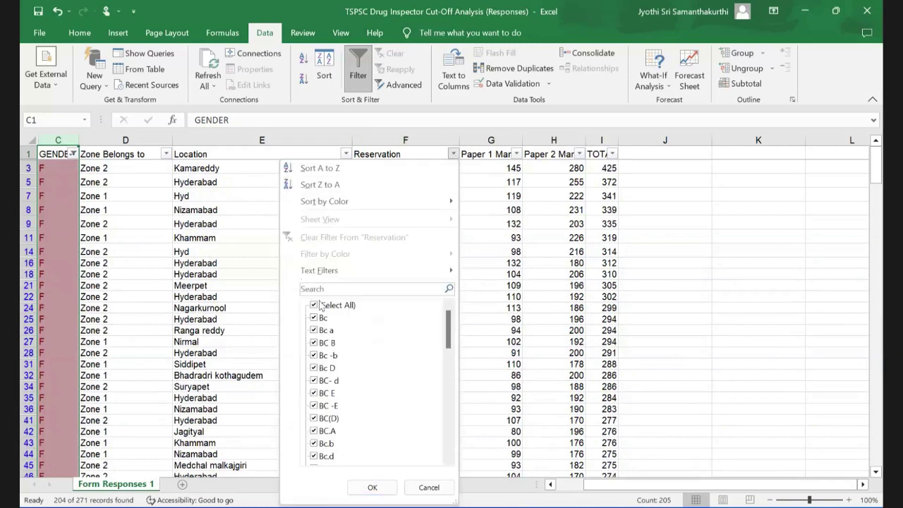
click(314, 305)
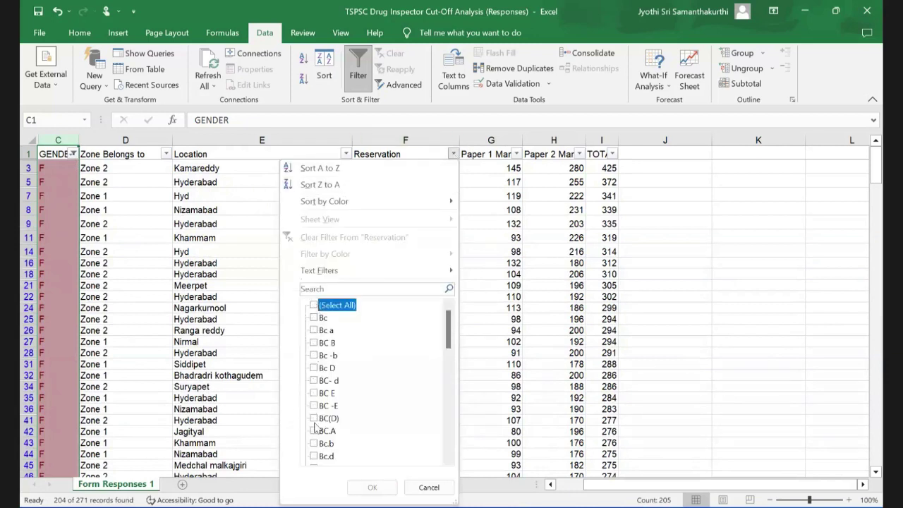
scroll(318, 434, down, 10)
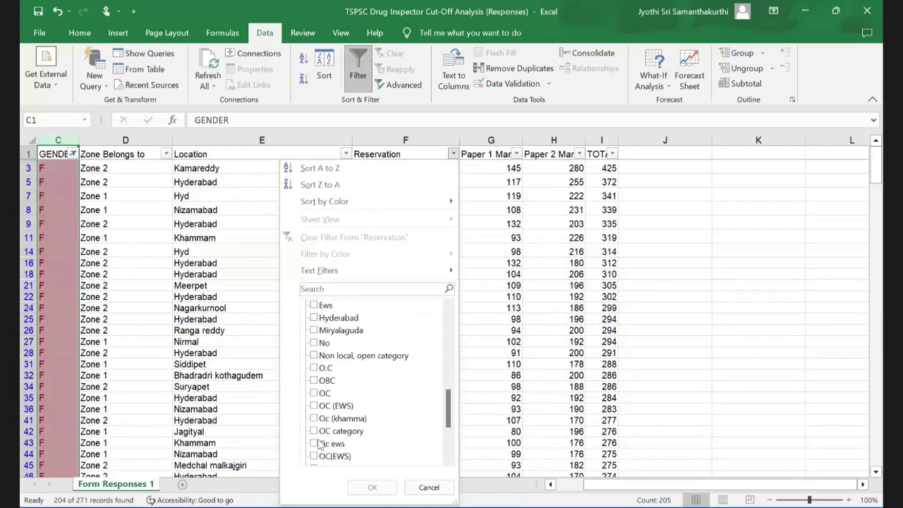
click(313, 393)
click(314, 368)
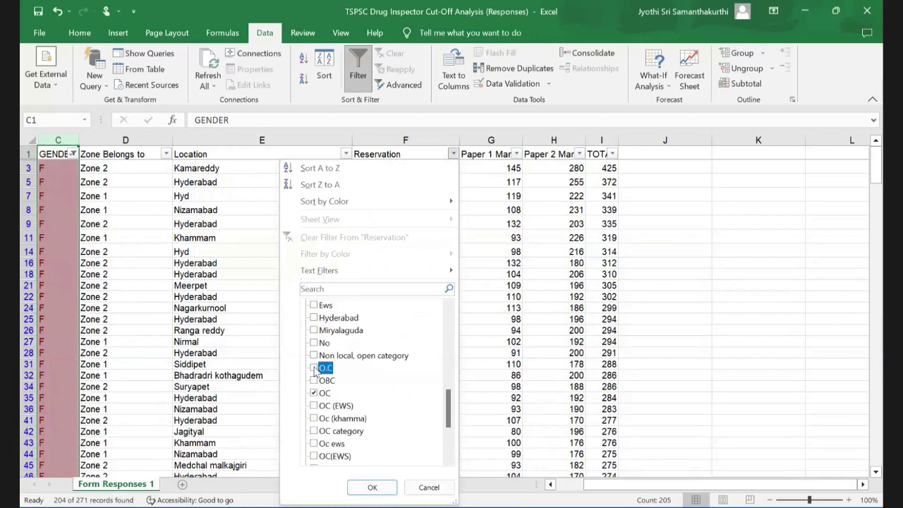
click(314, 419)
click(315, 431)
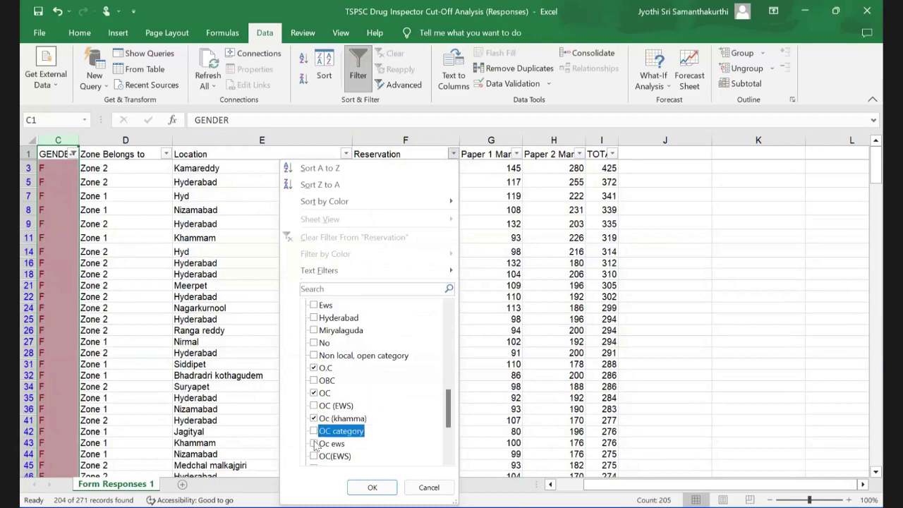
click(315, 431)
click(314, 457)
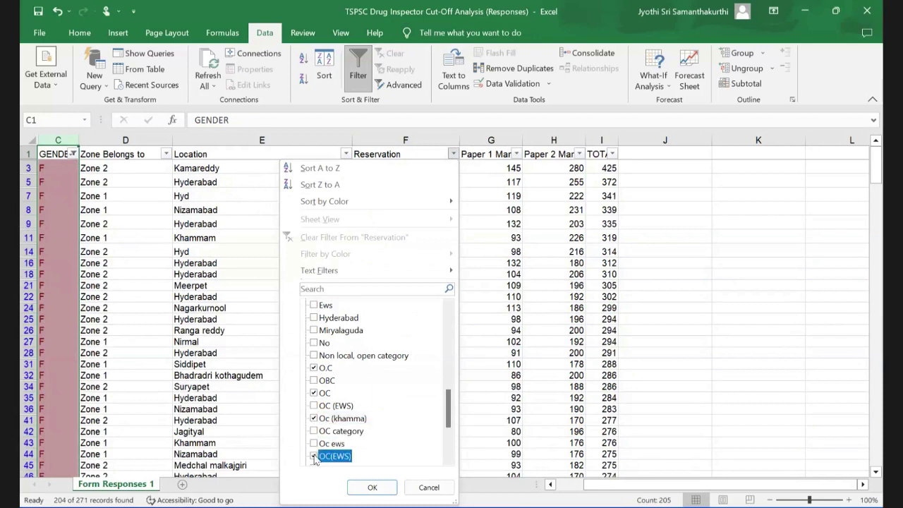
click(314, 431)
click(314, 444)
scroll(319, 430, down, 2)
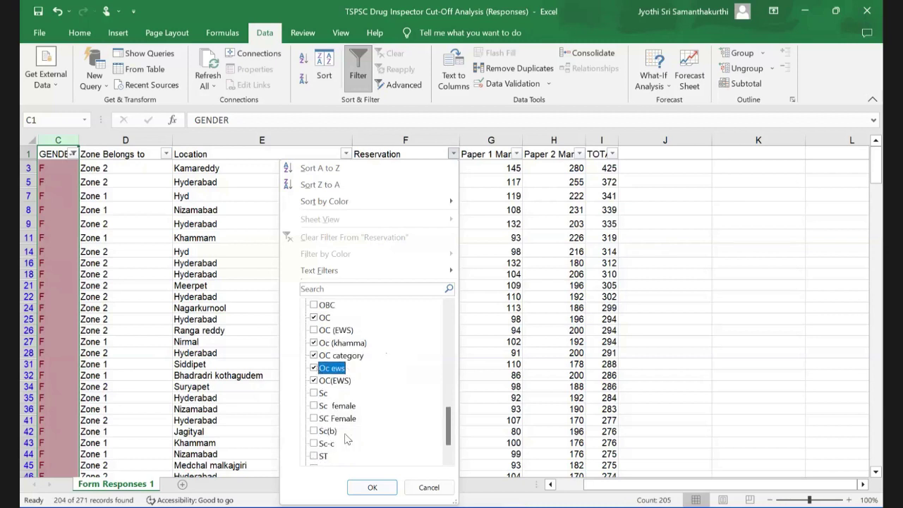
click(372, 487)
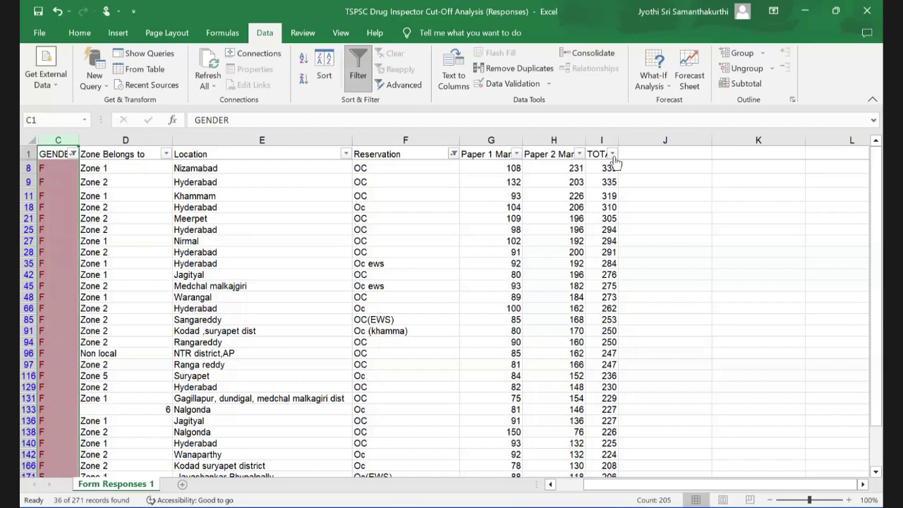
click(612, 155)
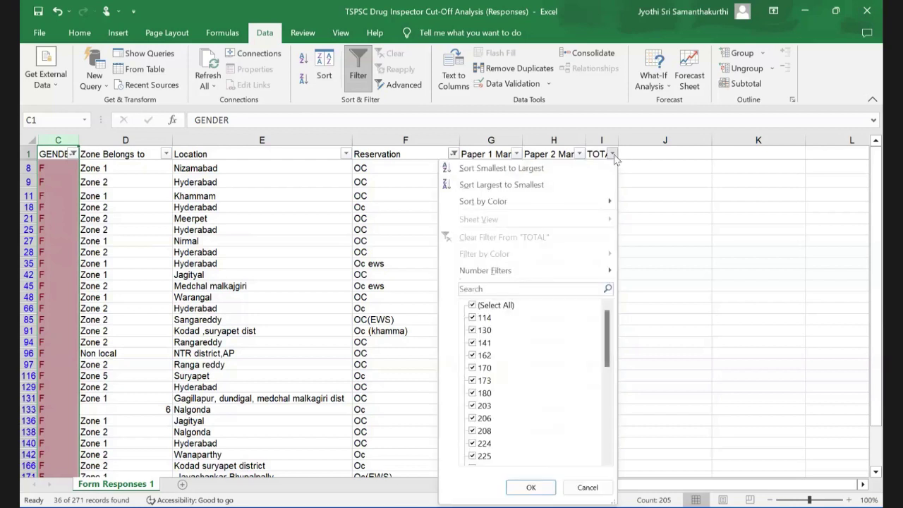
click(665, 322)
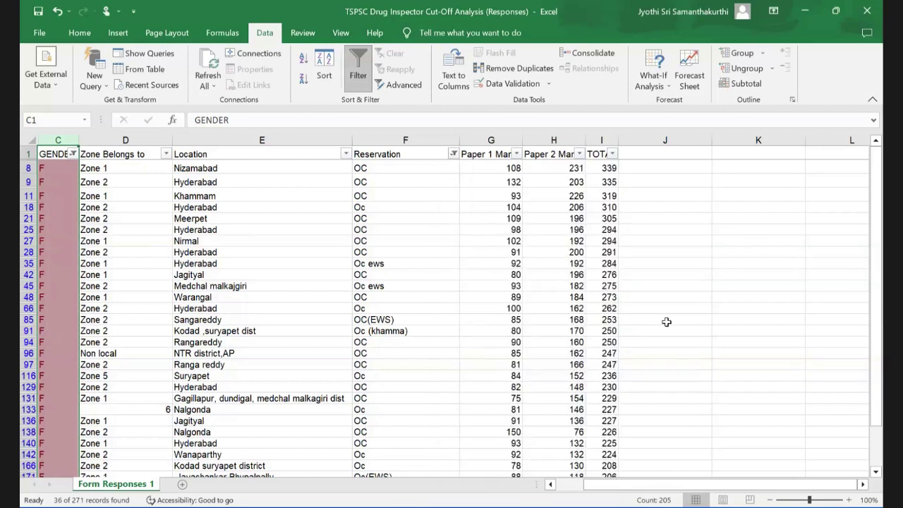
Step: Clear all choices in the Reservation filter and include Bc, Bc a, BC B, Bc -b, Bc D and BC- d
click(453, 154)
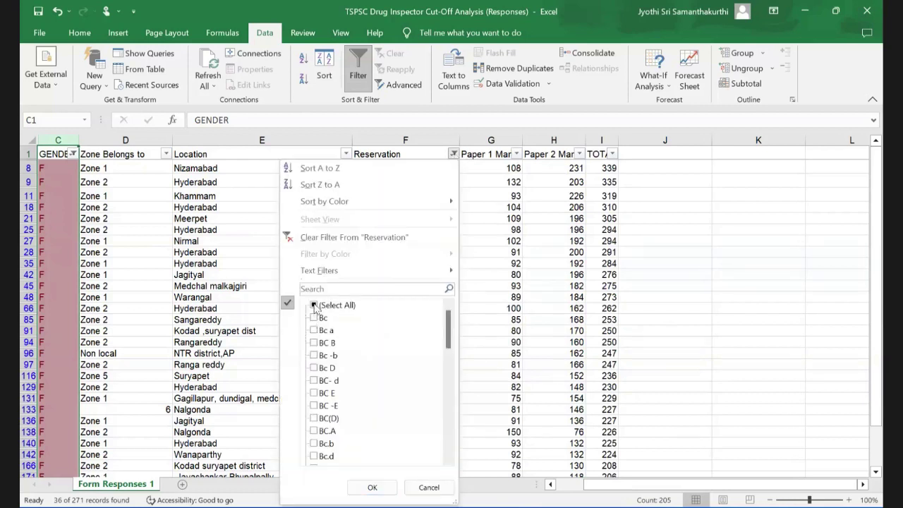
click(315, 306)
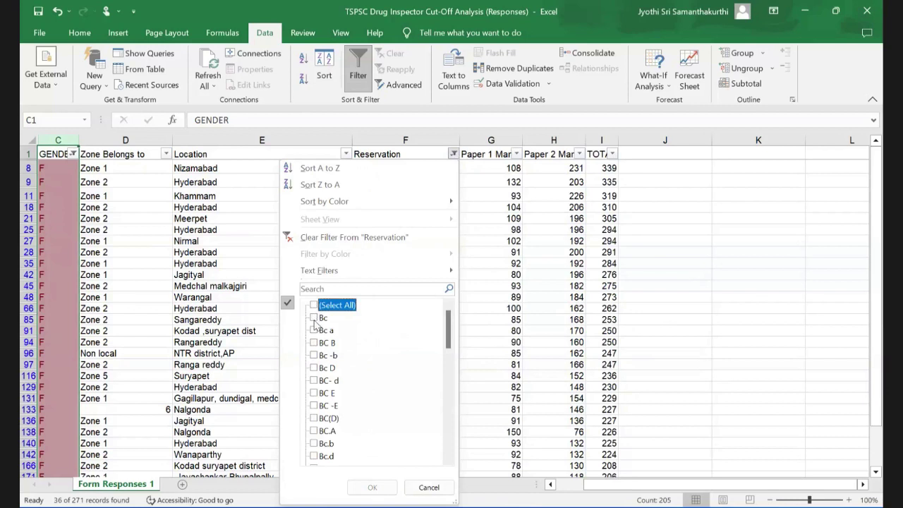
click(314, 318)
click(313, 342)
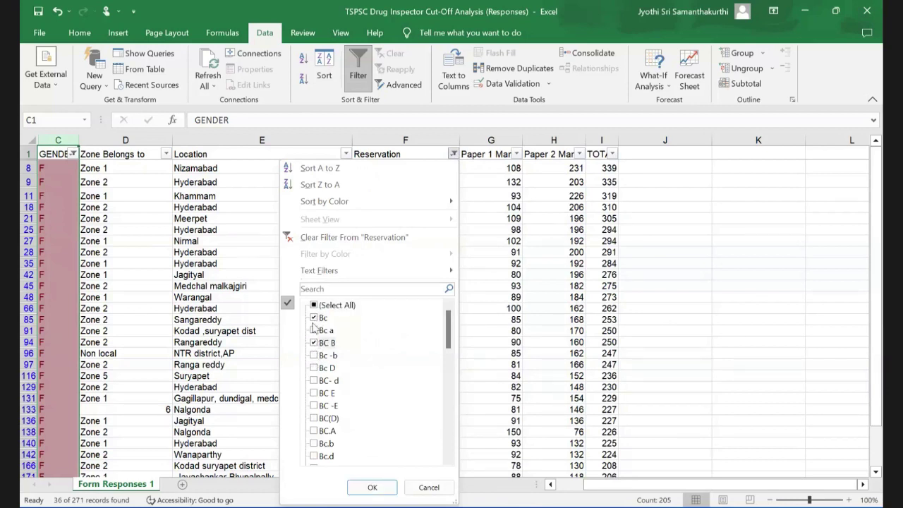
click(314, 331)
click(314, 355)
click(314, 368)
click(314, 380)
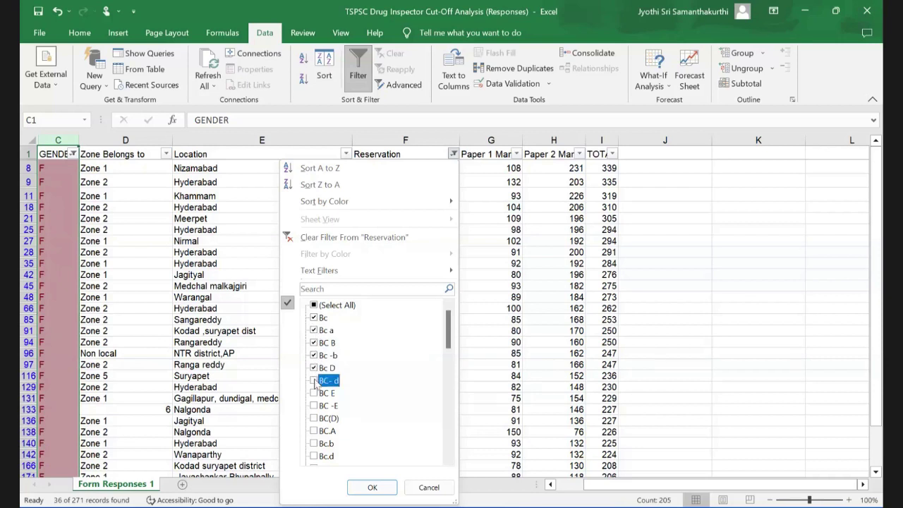
Step: Add BC E, BC -E, BC(D), BC.A, Bc.b and Bc.d to the Reservation filter's included values
click(314, 393)
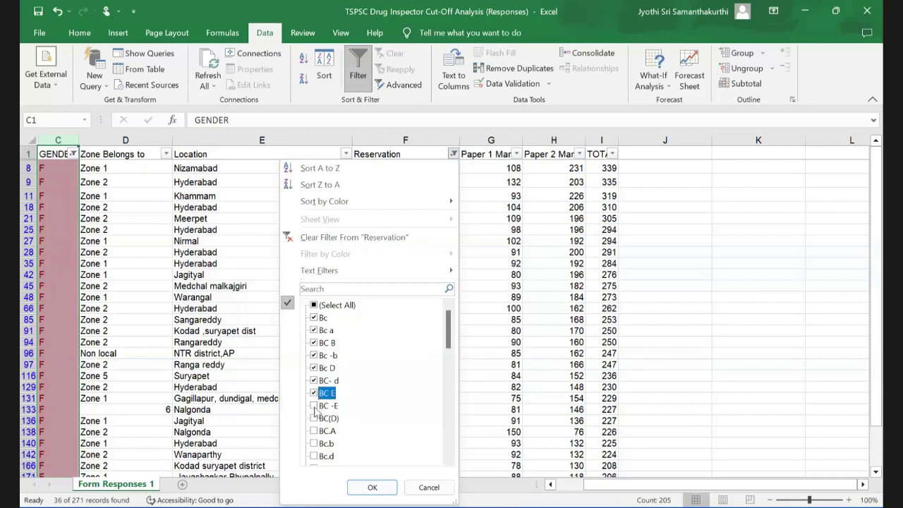
click(314, 406)
click(313, 419)
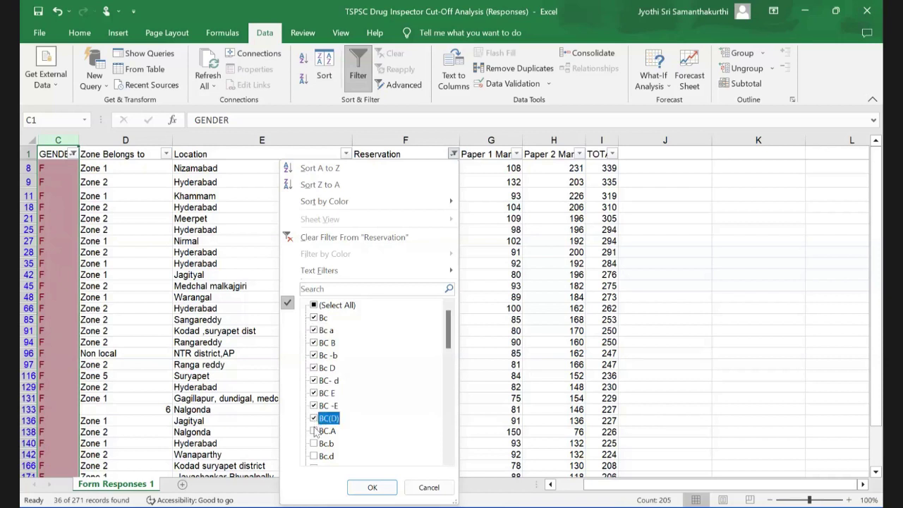
click(314, 431)
scroll(315, 432, down, 2)
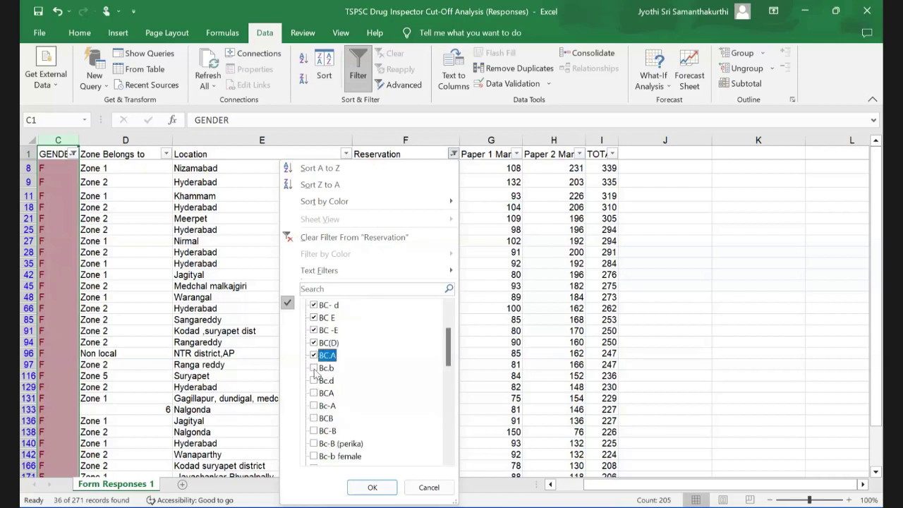
click(315, 367)
click(313, 381)
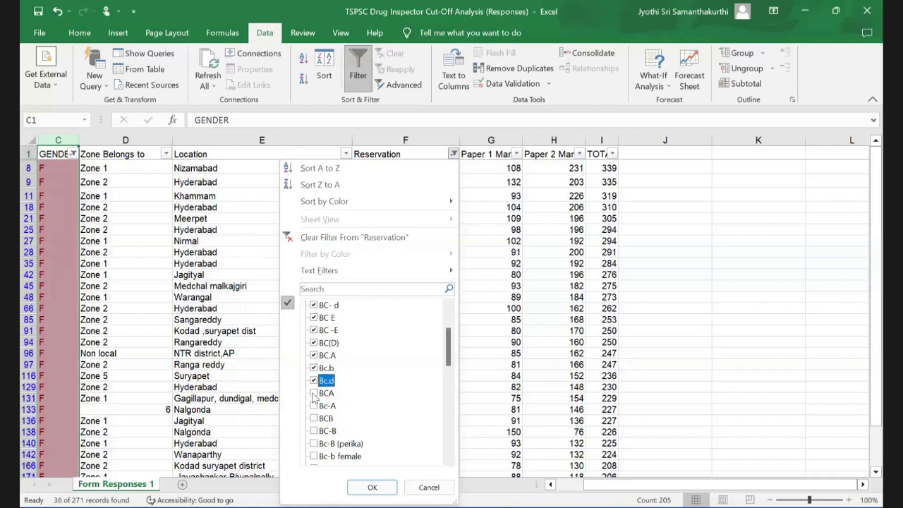
Step: Include BCA, Bc-A, BC-B, Bc-B (perika) and Bc-b female in the Reservation filter
click(313, 393)
click(314, 407)
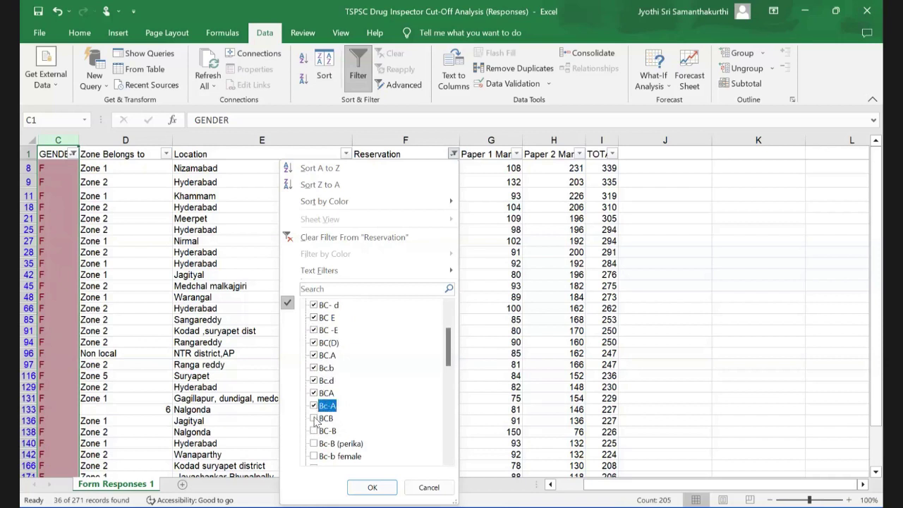
click(314, 431)
click(314, 443)
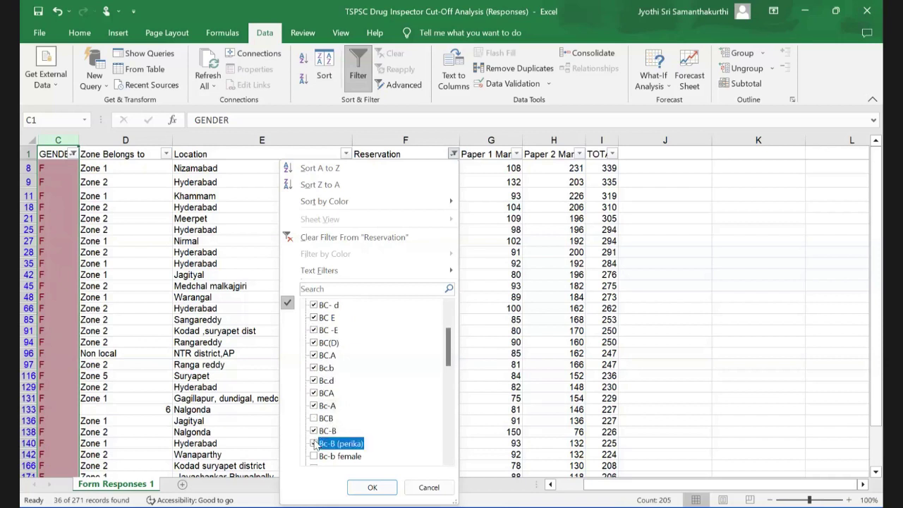
scroll(316, 444, down, 2)
click(314, 380)
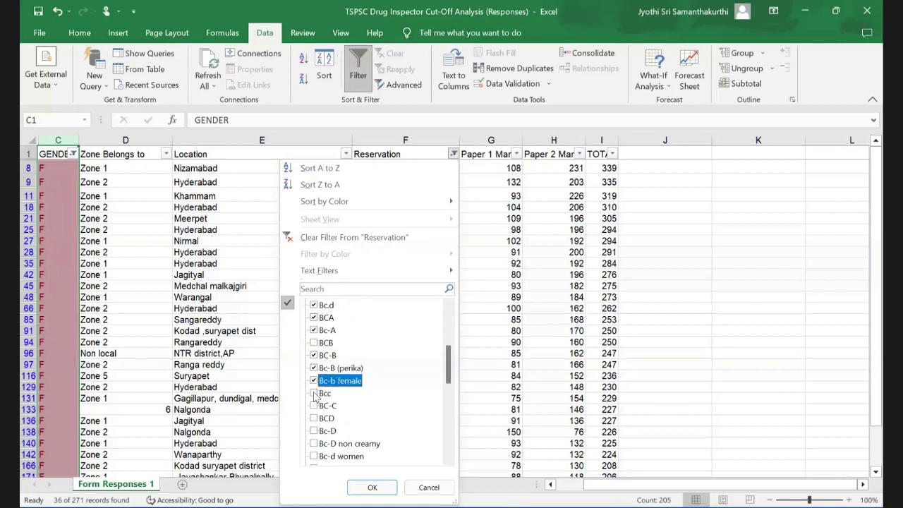
Step: Include Bcc, BC-C, BCD and Bc-D in the Reservation filter
click(314, 393)
click(314, 406)
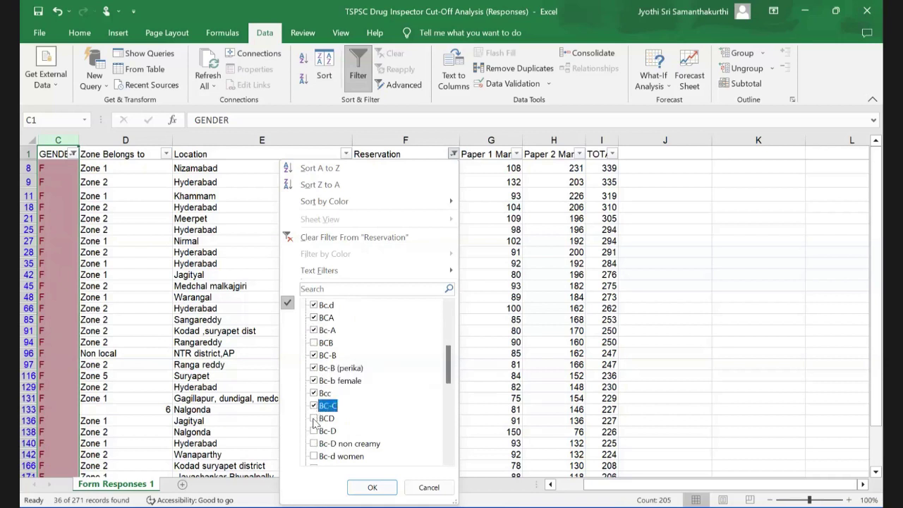
click(314, 418)
click(313, 432)
Step: Include Bc-D non creamy, Bc-d women, BCE and BC-E in the Reservation filter and apply it
scroll(314, 433, down, 2)
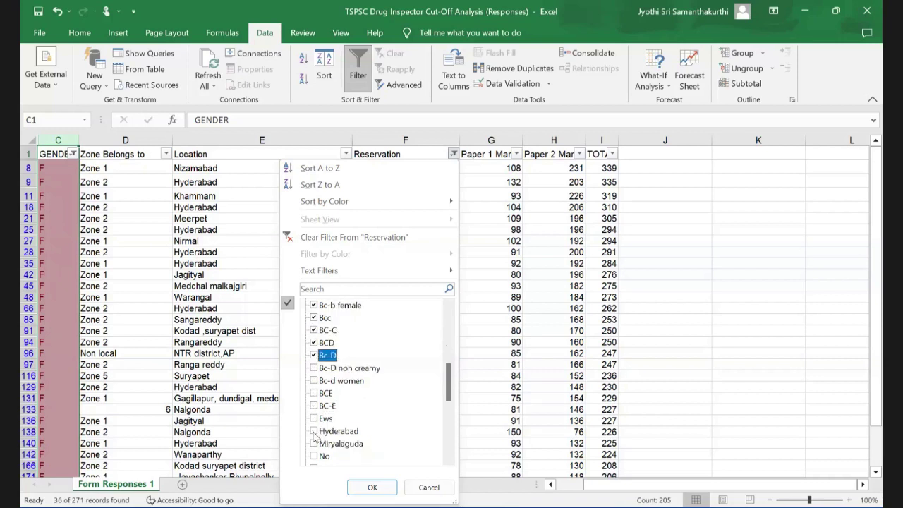
click(314, 371)
click(314, 380)
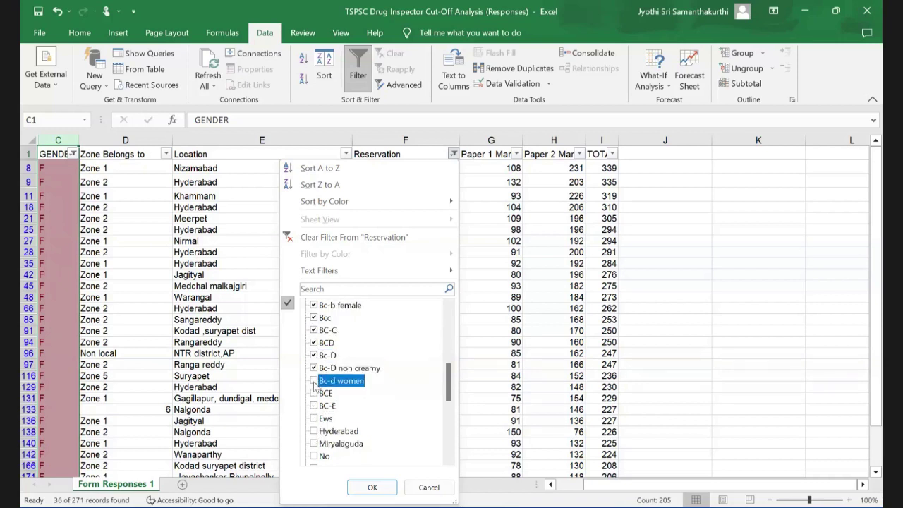
click(314, 393)
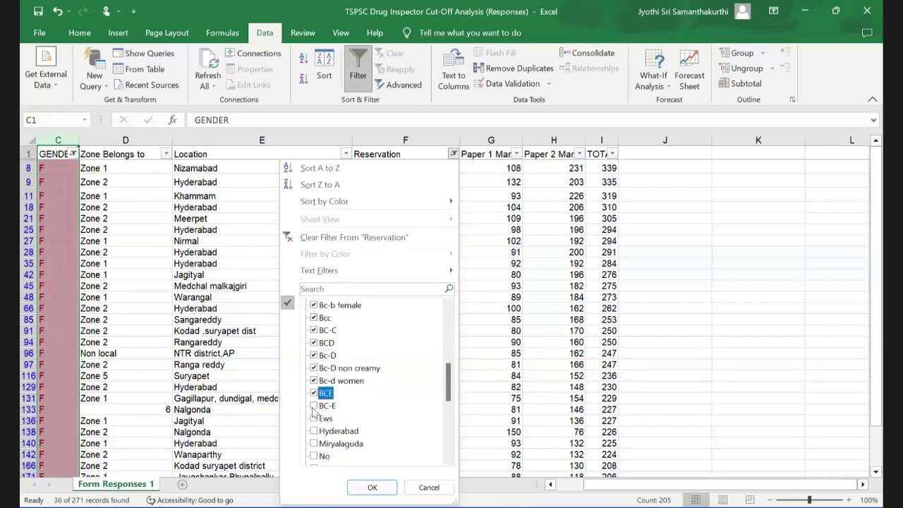
click(314, 406)
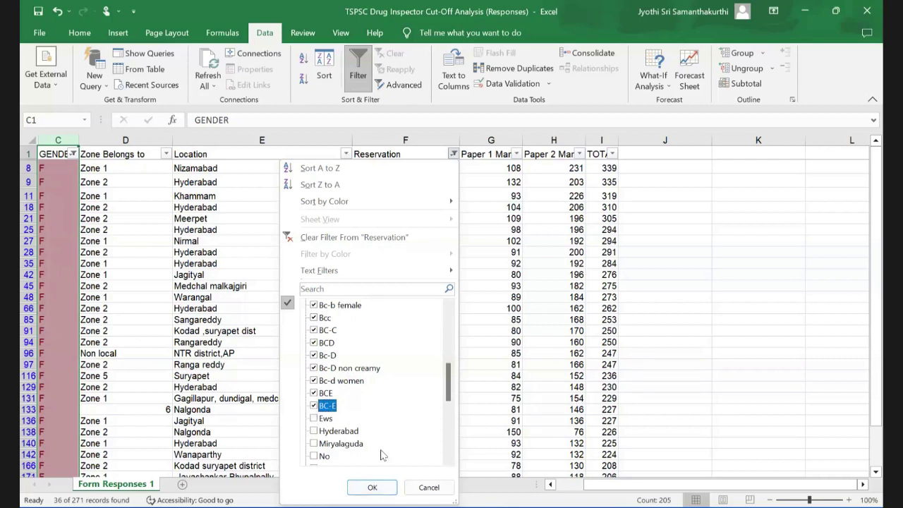
scroll(384, 456, down, 2)
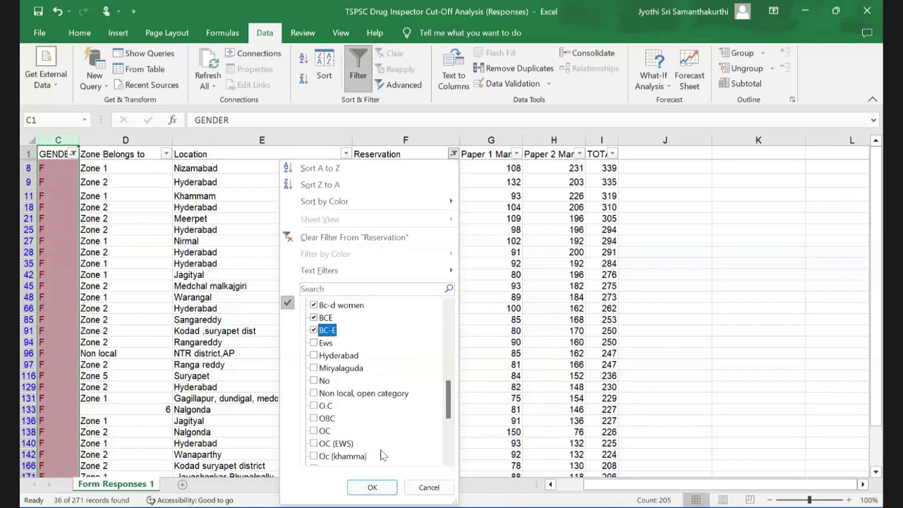
click(372, 488)
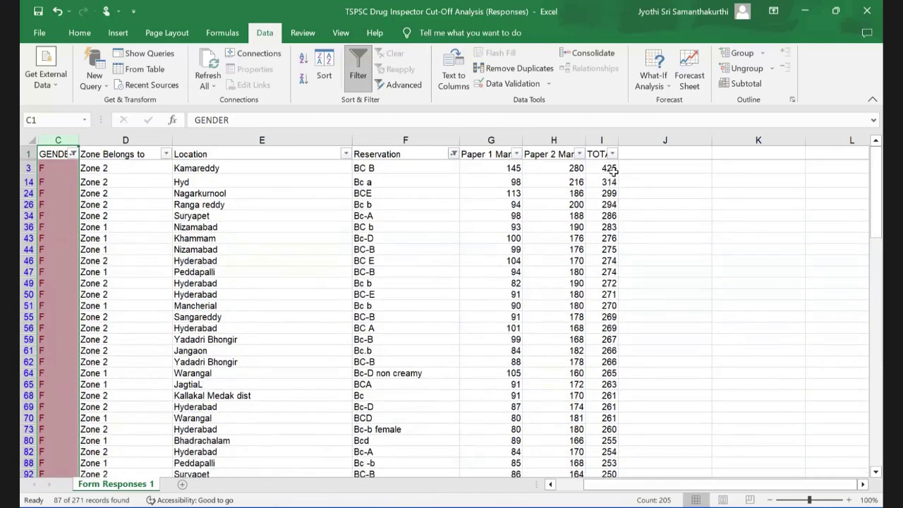
Step: Review the filtered female BC responses from the highest total marks down to the last record, checking zone, reservation and totals
click(611, 169)
key(Left)
key(Left)
key(Left)
key(Left)
key(Left)
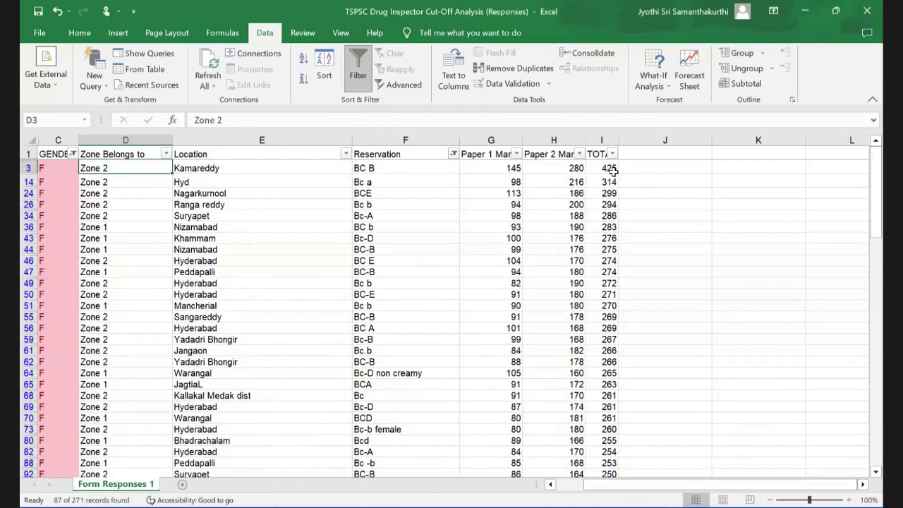
scroll(609, 328, down, 18)
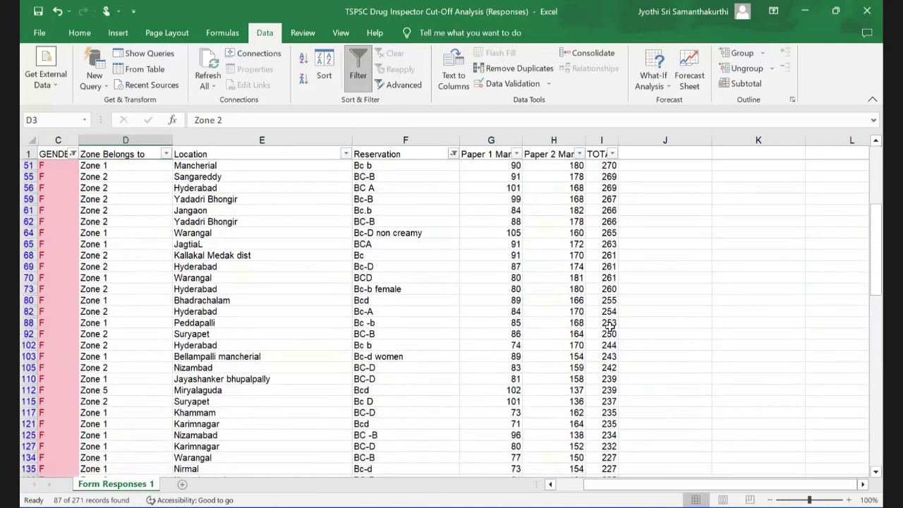
scroll(610, 326, down, 4)
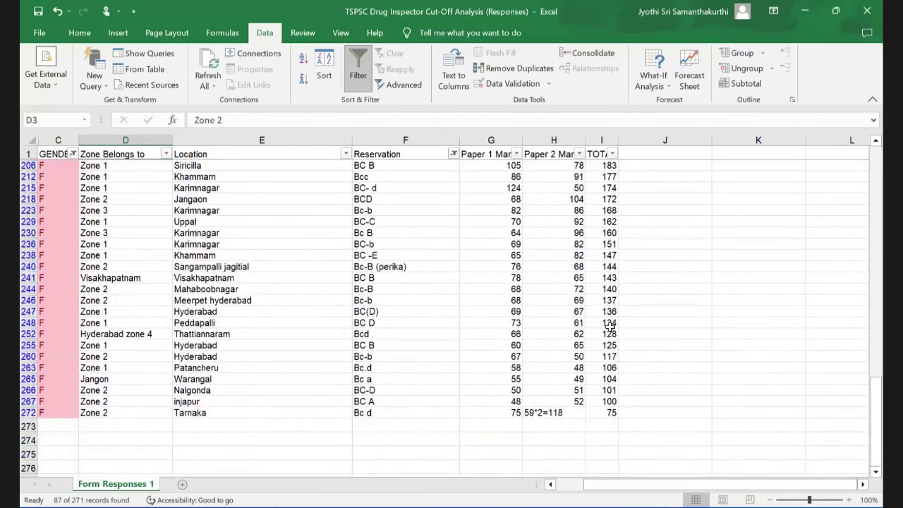